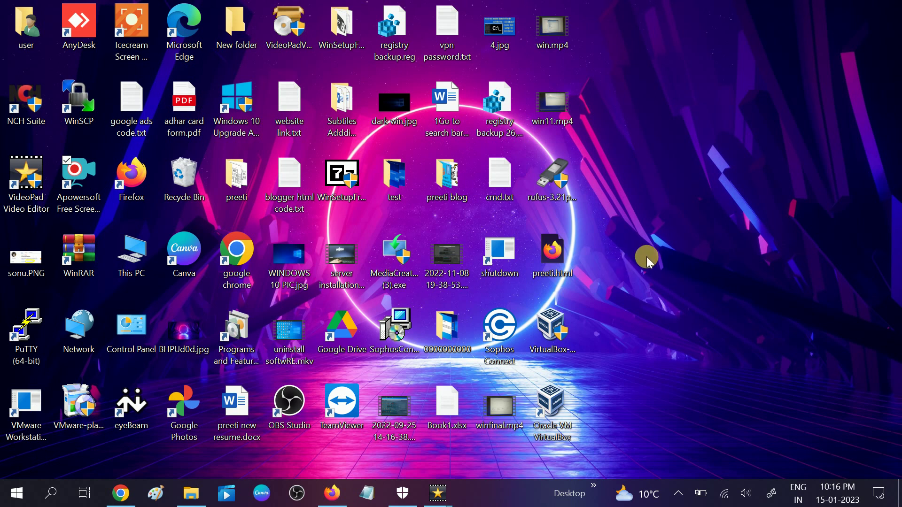
Open Device Manager and verify the sound controller is Realtek High Definition Audio, then close it.
{"action": "left_click", "coordinate": [50, 493]}
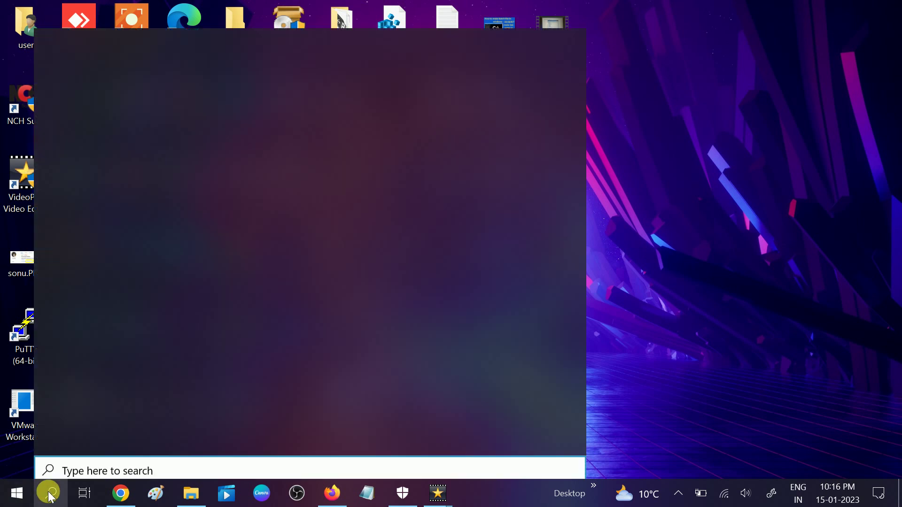
{"action": "type", "text": "devi"}
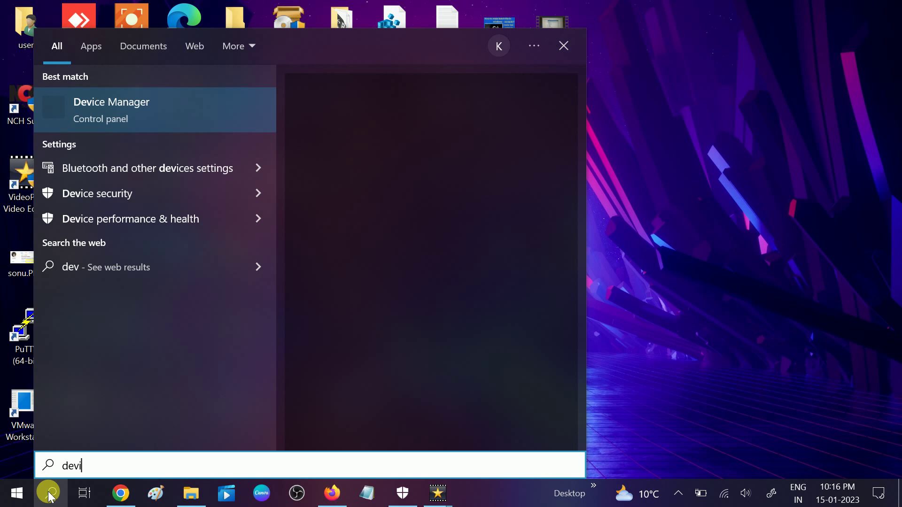
{"action": "type", "text": "ce"}
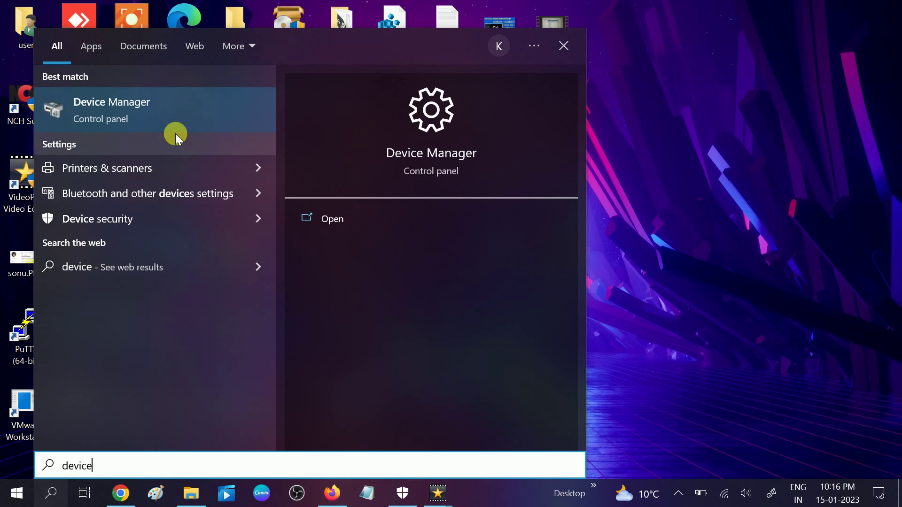
{"action": "left_click", "coordinate": [150, 119]}
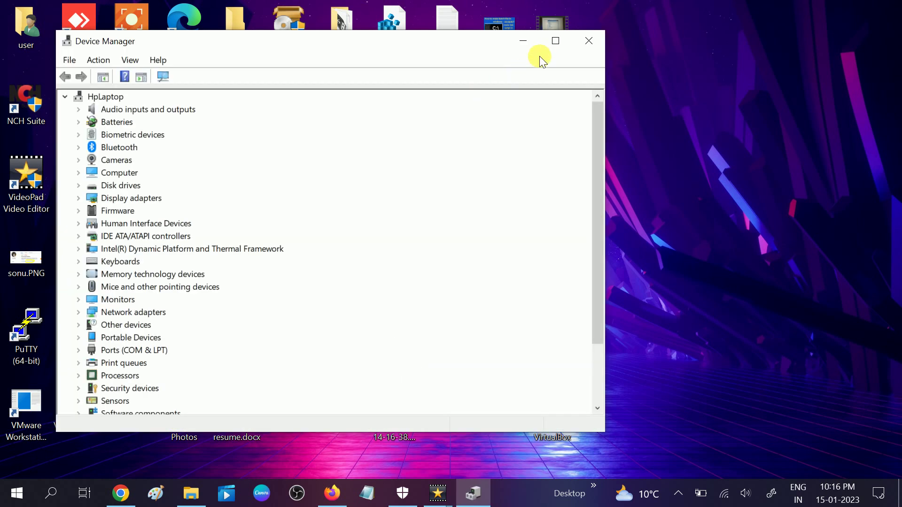
{"action": "left_click", "coordinate": [550, 47]}
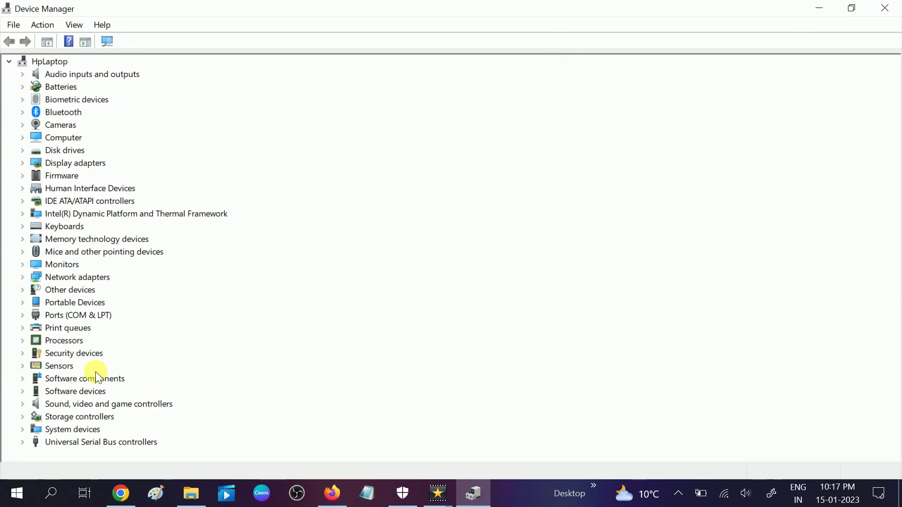
{"action": "left_click", "coordinate": [28, 405]}
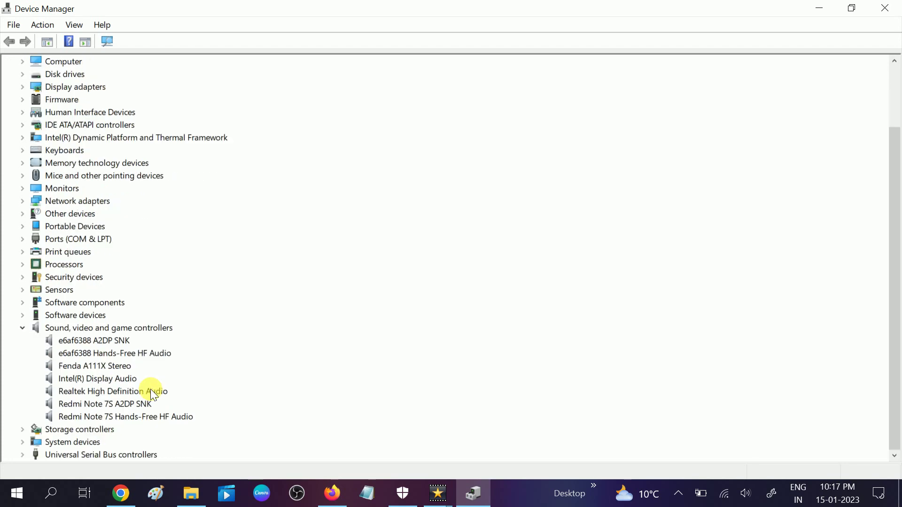
{"action": "left_click", "coordinate": [104, 396]}
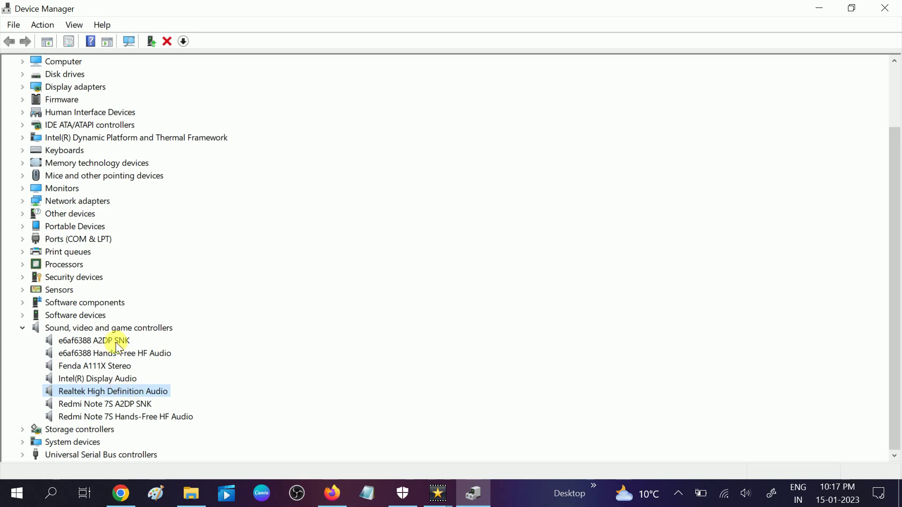
{"action": "left_click", "coordinate": [897, 8]}
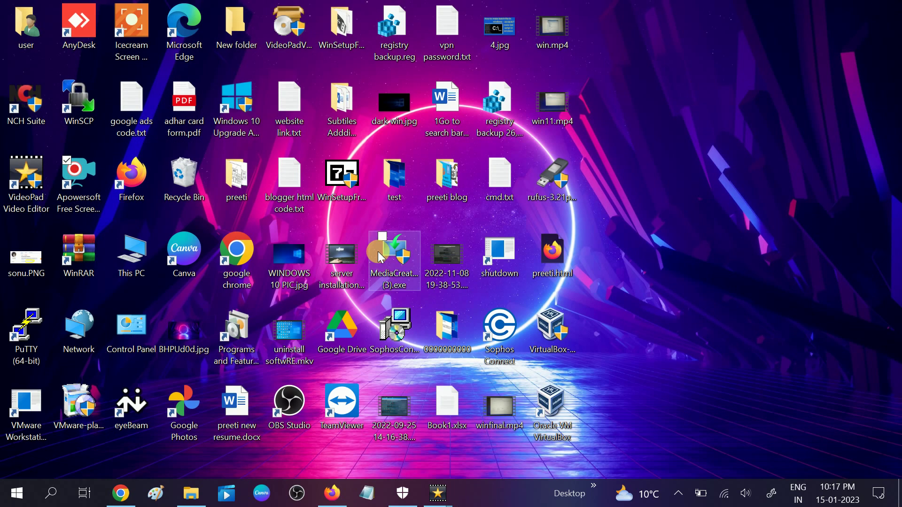
Launch Chrome full-screen and Google 'realtek', locating the PC Audio Codecs result.
{"action": "double_click", "coordinate": [241, 263]}
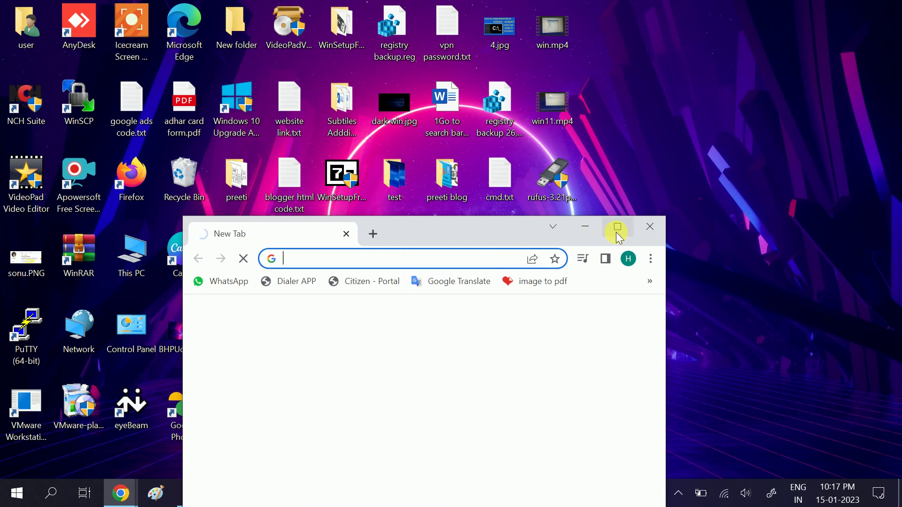
{"action": "left_click", "coordinate": [615, 228]}
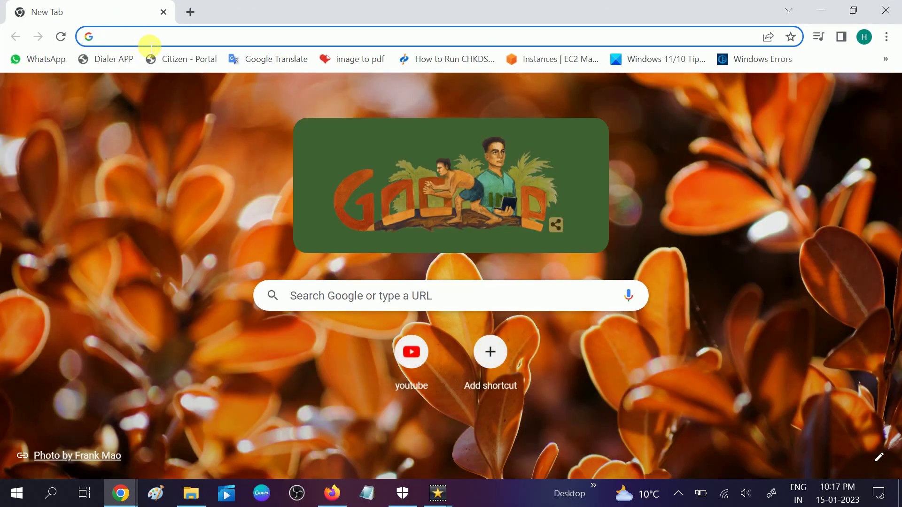
{"action": "left_click", "coordinate": [149, 45]}
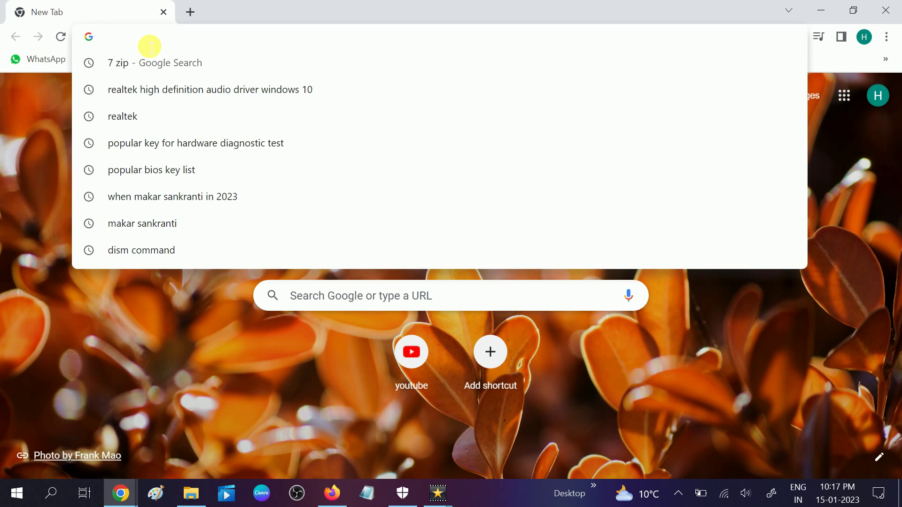
{"action": "type", "text": "re"}
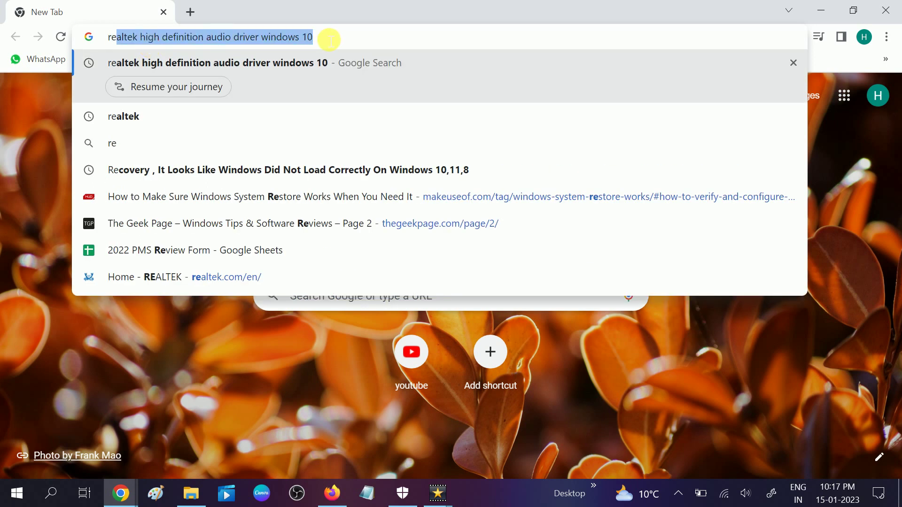
{"action": "left_click", "coordinate": [329, 41]}
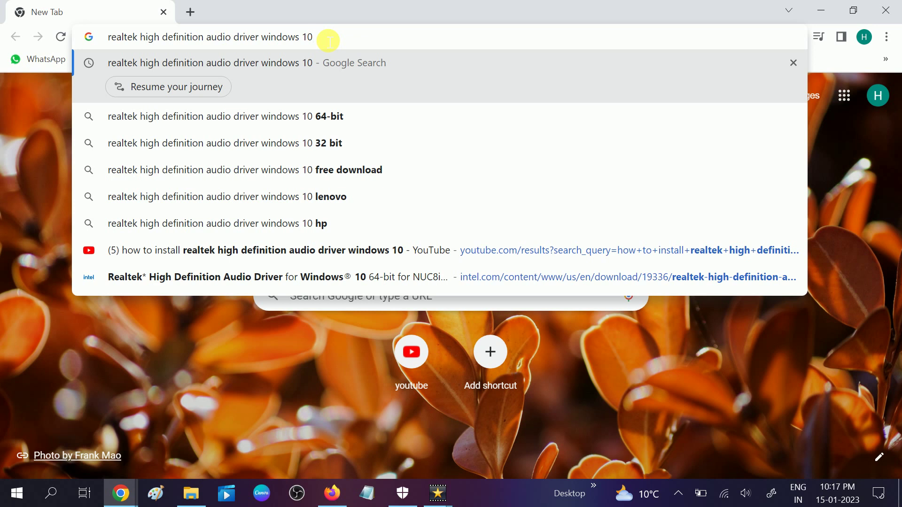
{"action": "key", "text": "BackSpace"}
{"action": "key", "text": "BackSpace"}
{"action": "key", "text": "BackSpace"}
{"action": "key", "text": "BackSpace"}
{"action": "key", "text": "BackSpace"}
{"action": "key", "text": "BackSpace"}
{"action": "key", "text": "BackSpace"}
{"action": "key", "text": "BackSpace"}
{"action": "key", "text": "BackSpace"}
{"action": "key", "text": "BackSpace"}
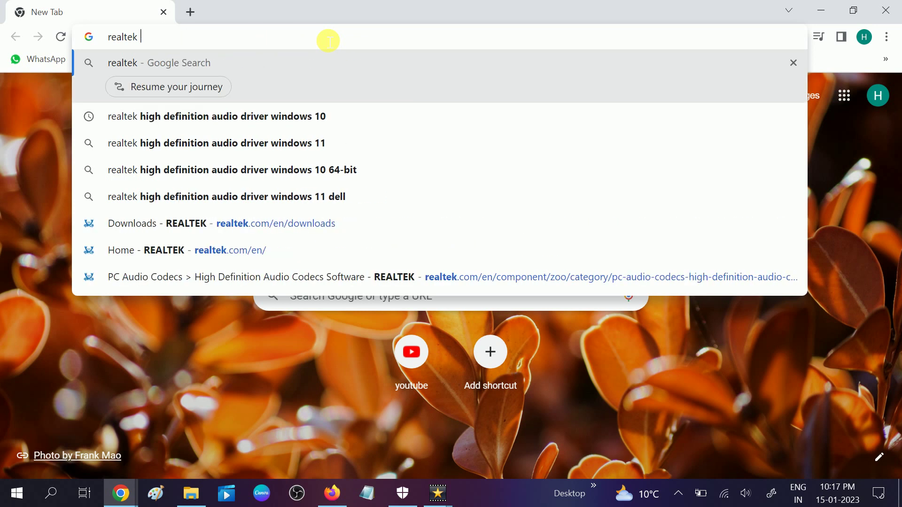
{"action": "key", "text": "Return"}
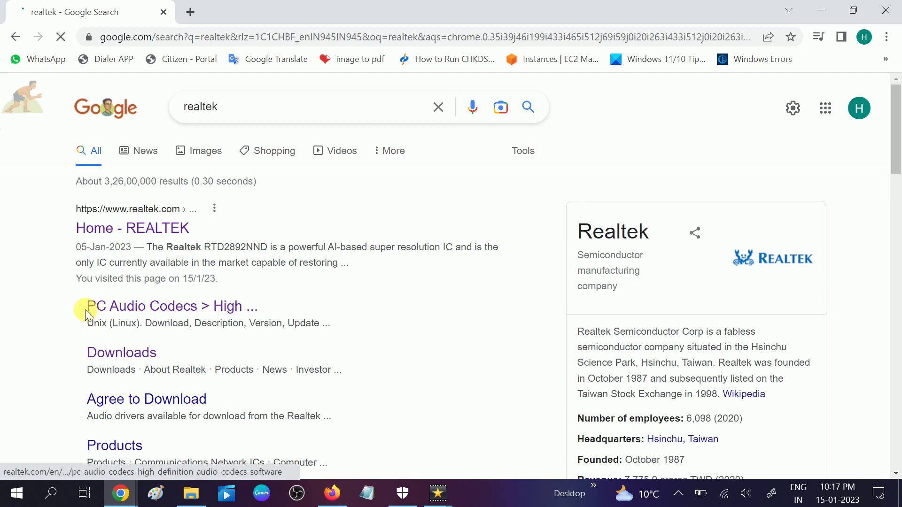
{"action": "mouse_move", "coordinate": [78, 309]}
{"action": "left_mouse_down"}
{"action": "mouse_move", "coordinate": [240, 327]}
{"action": "mouse_move", "coordinate": [231, 301]}
{"action": "left_mouse_up"}
{"action": "left_click", "coordinate": [354, 287]}
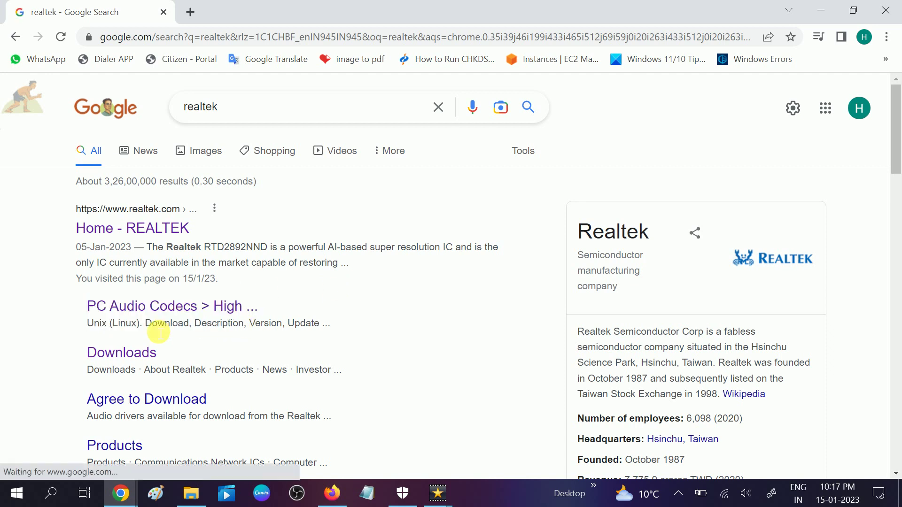
Open the Realtek PC Audio Codecs page and scroll to the Windows driver section.
{"action": "left_click", "coordinate": [181, 314]}
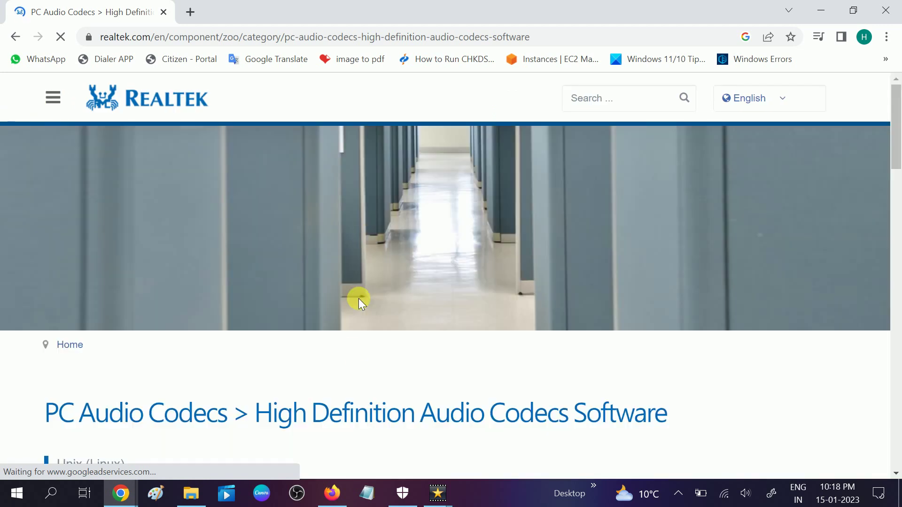
{"action": "scroll", "coordinate": [353, 350], "scroll_direction": "down", "scroll_amount": 3}
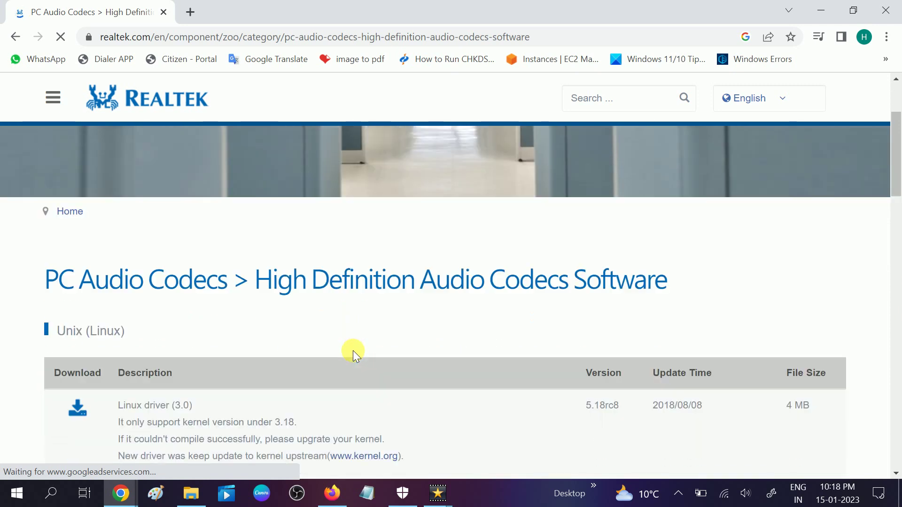
{"action": "scroll", "coordinate": [354, 350], "scroll_direction": "down", "scroll_amount": 3}
{"action": "scroll", "coordinate": [354, 350], "scroll_direction": "down", "scroll_amount": 3}
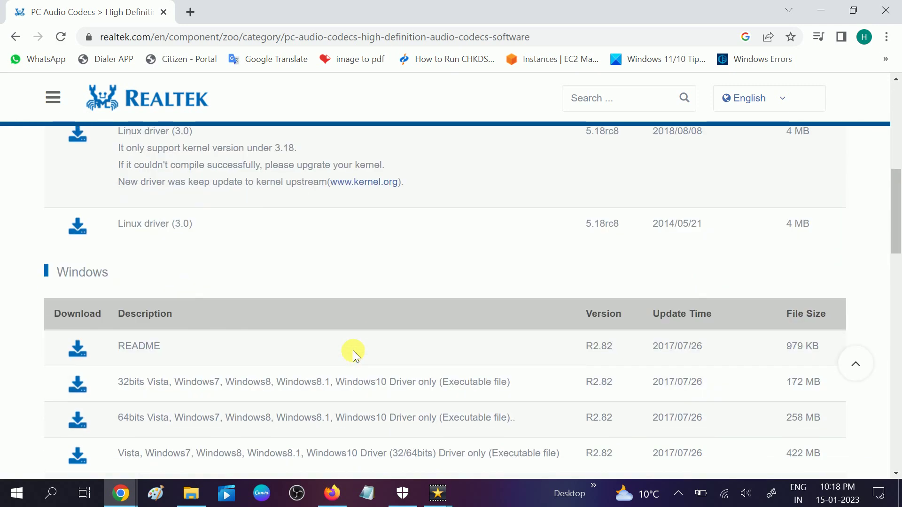
{"action": "scroll", "coordinate": [353, 350], "scroll_direction": "down", "scroll_amount": 1}
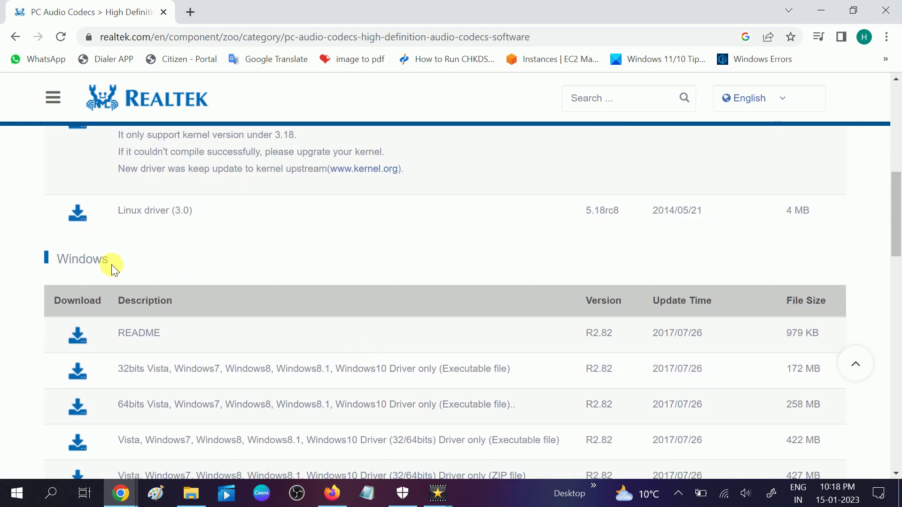
{"action": "left_click_drag", "start_coordinate": [111, 264], "coordinate": [73, 267]}
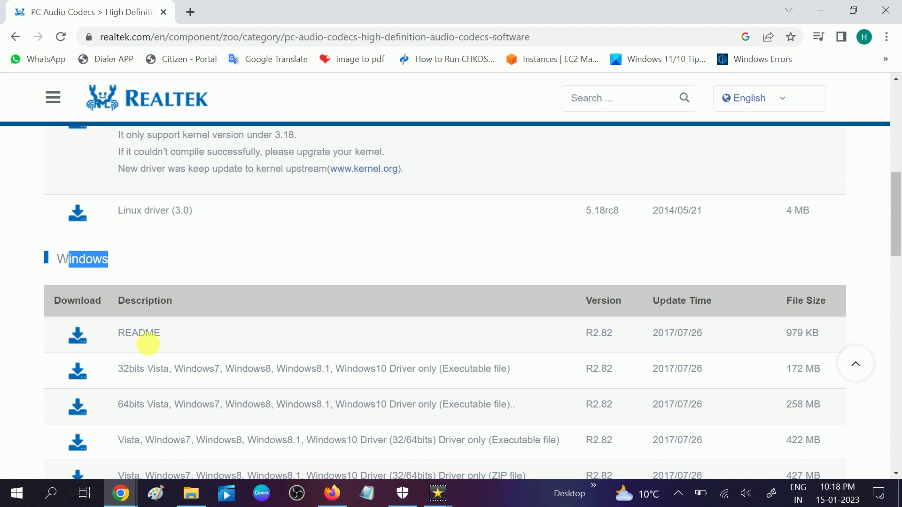
{"action": "scroll", "coordinate": [161, 370], "scroll_direction": "down", "scroll_amount": 2}
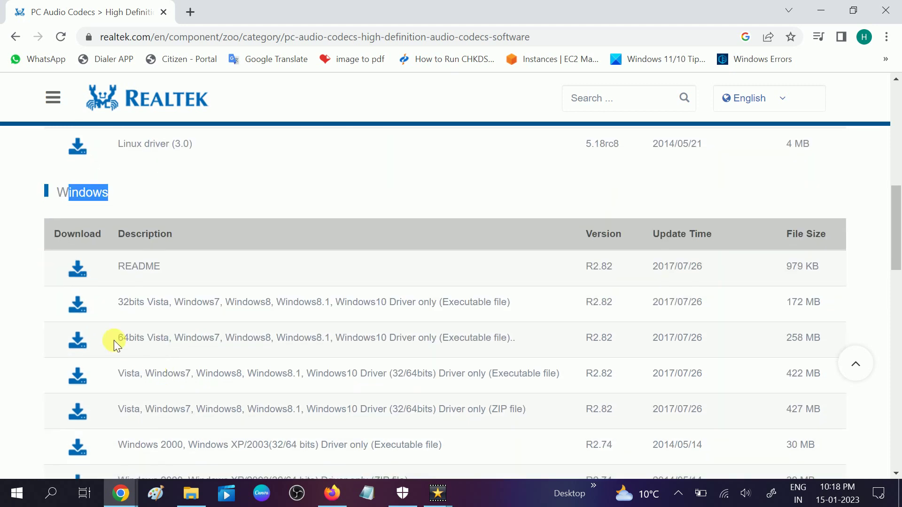
Download the 64bits Windows10 Executable file driver from its table row.
{"action": "left_click_drag", "start_coordinate": [113, 340], "coordinate": [298, 345]}
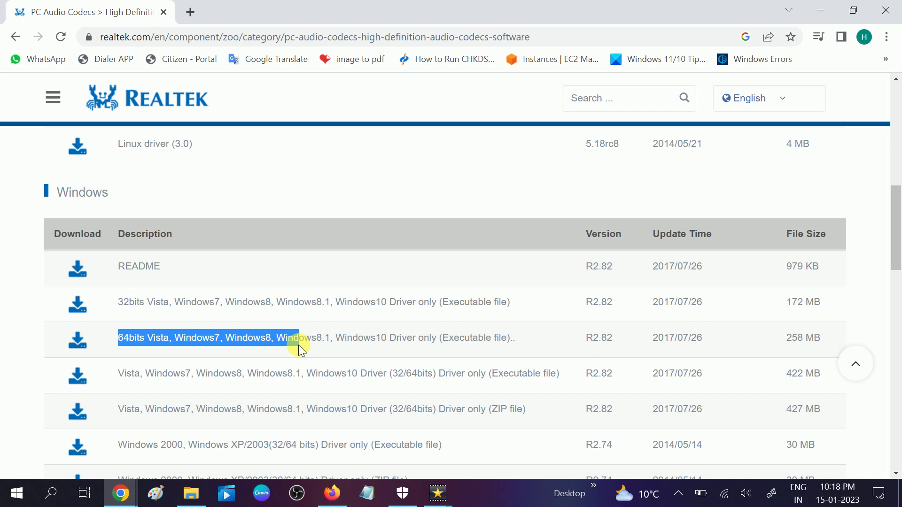
{"action": "left_click_drag", "start_coordinate": [298, 344], "coordinate": [517, 342]}
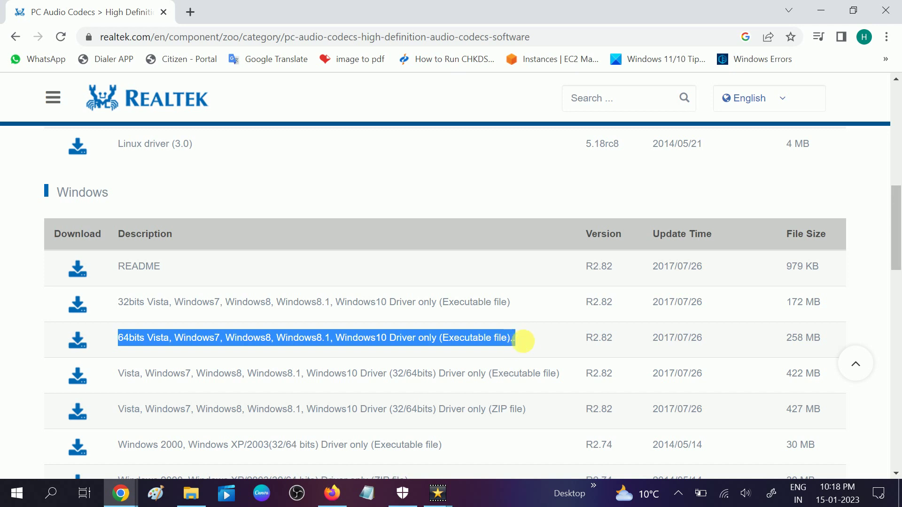
{"action": "left_click_drag", "start_coordinate": [515, 348], "coordinate": [518, 346]}
{"action": "left_click", "coordinate": [87, 347]}
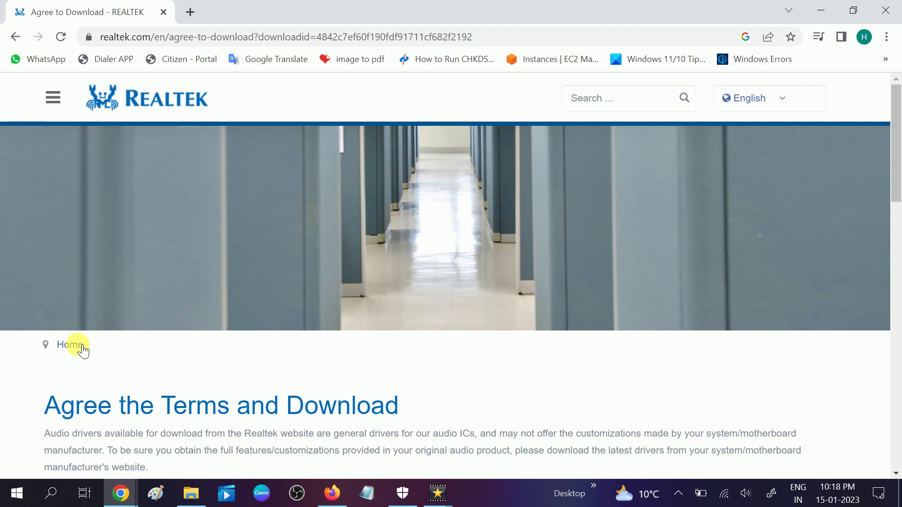
Tick 'I accept to the above.' and choose 'Download this file'.
{"action": "scroll", "coordinate": [366, 446], "scroll_direction": "down", "scroll_amount": 4}
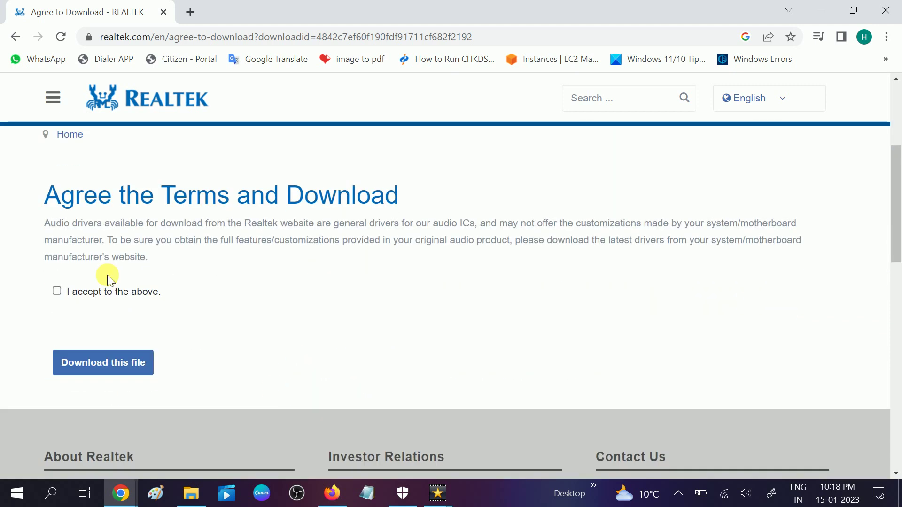
{"action": "left_click", "coordinate": [58, 291]}
{"action": "left_click", "coordinate": [111, 361]}
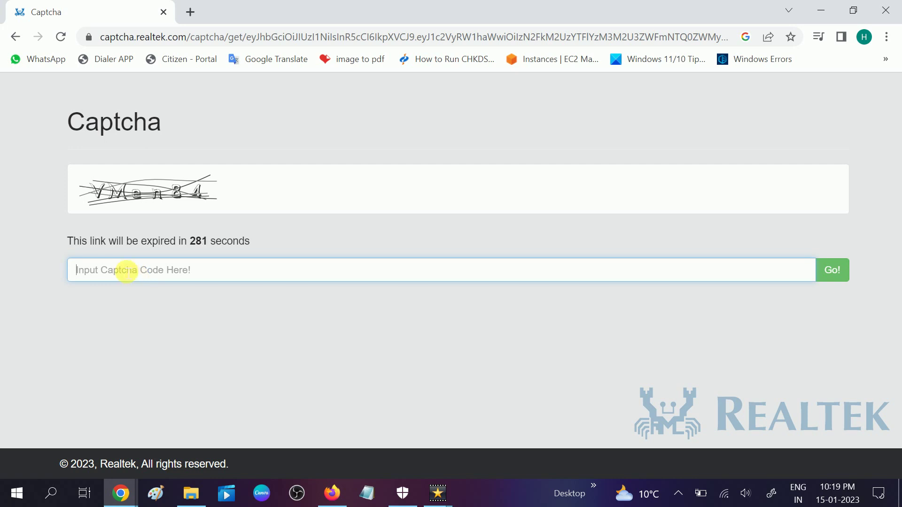
Enter captcha code VMen84 and submit it with Go!
{"action": "type", "text": "V"}
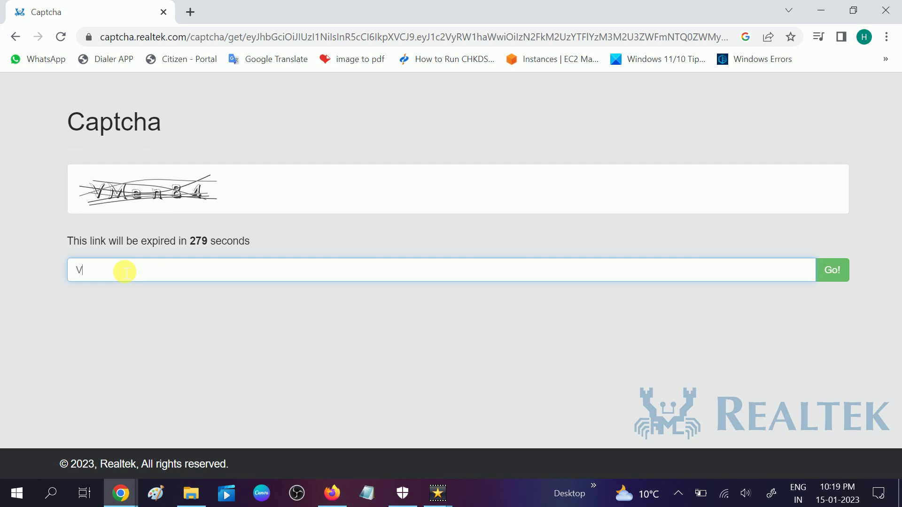
{"action": "type", "text": "M"}
{"action": "type", "text": "en"}
{"action": "type", "text": "84"}
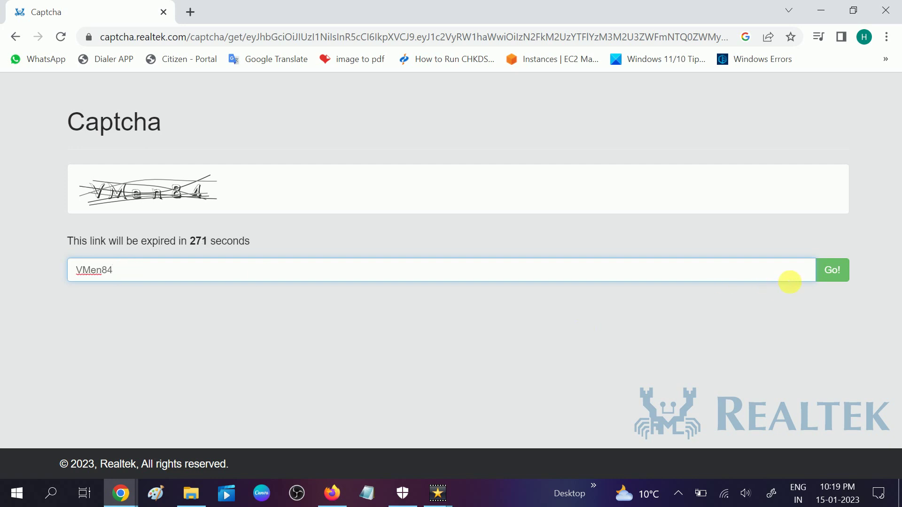
{"action": "left_click", "coordinate": [825, 282]}
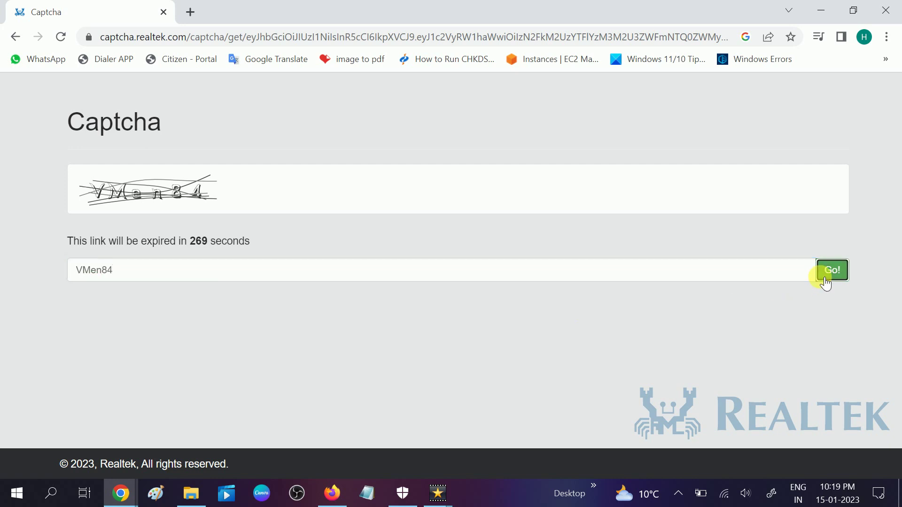
{"action": "left_click", "coordinate": [825, 283]}
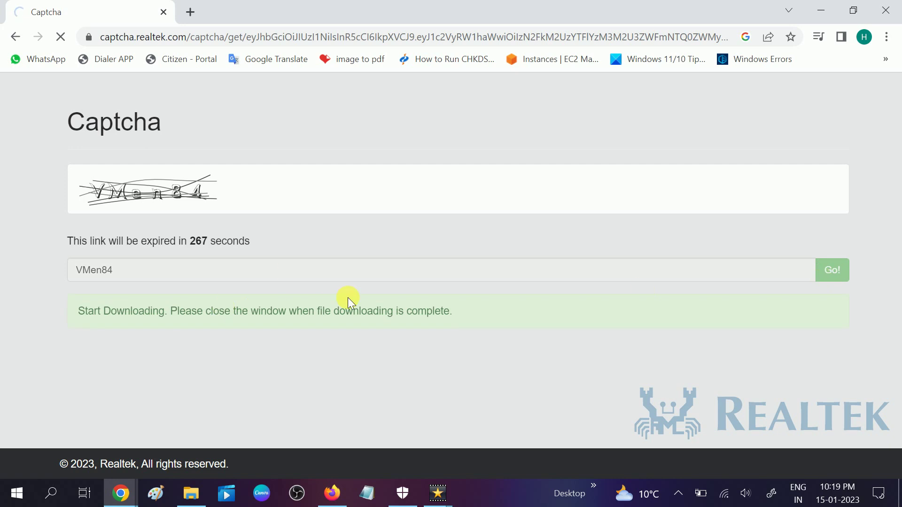